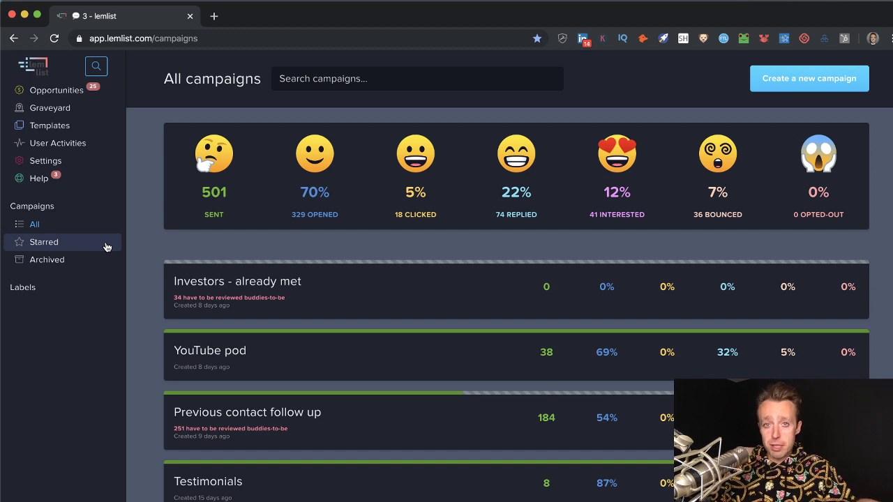
pyautogui.scroll(-3, 130, 279)
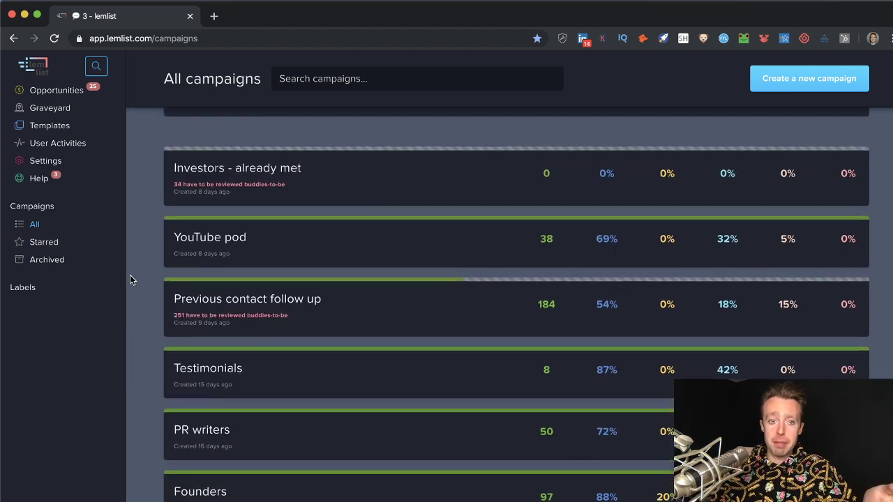
pyautogui.scroll(3, 129, 279)
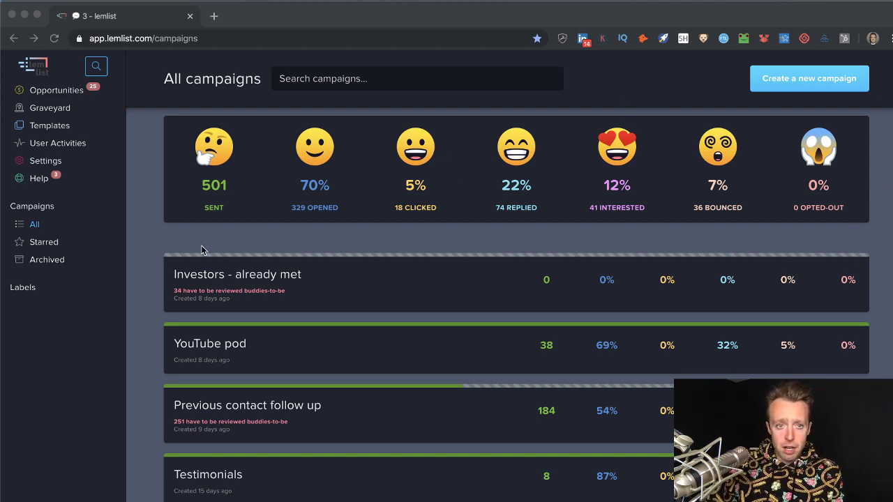
pyautogui.click(161, 250)
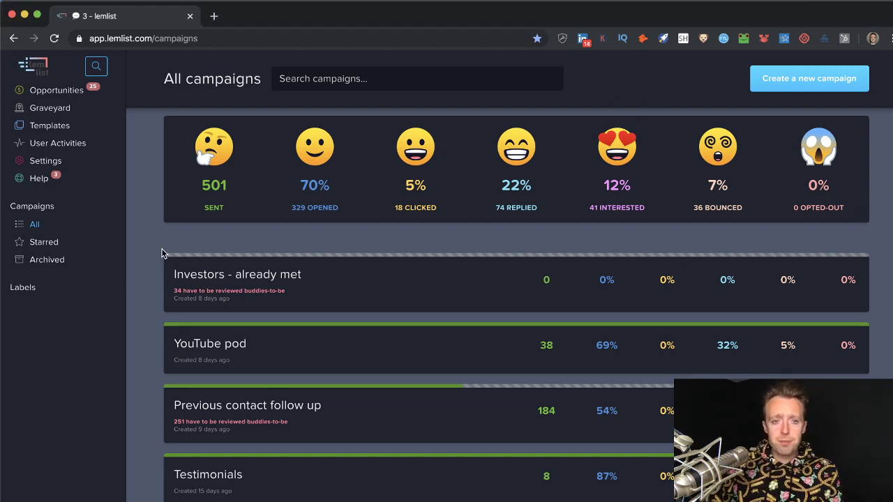
pyautogui.click(46, 240)
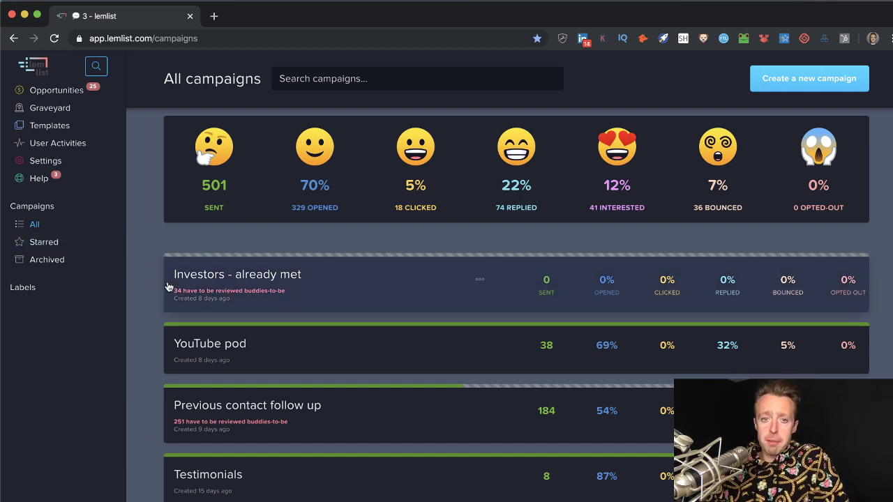
# Step: Open the Previous contact follow up campaign and examine its overview statistics, message results and schedule results
pyautogui.scroll(-1, 127, 306)
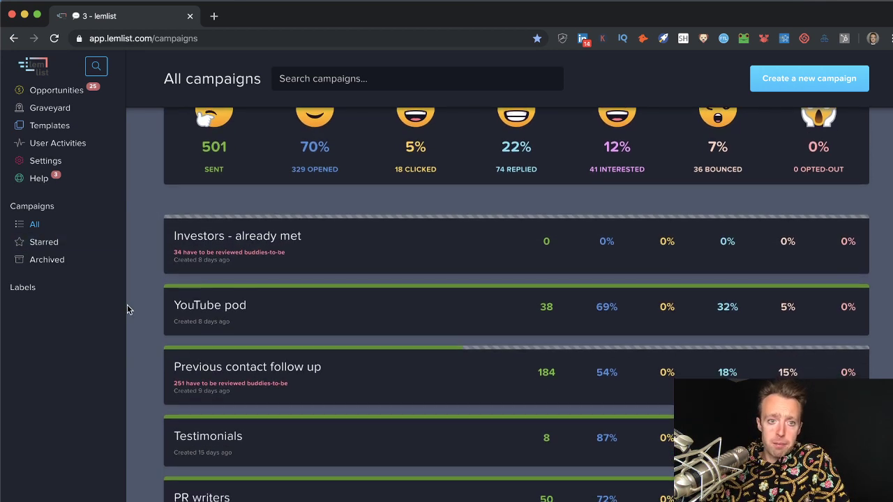
pyautogui.scroll(-1, 272, 267)
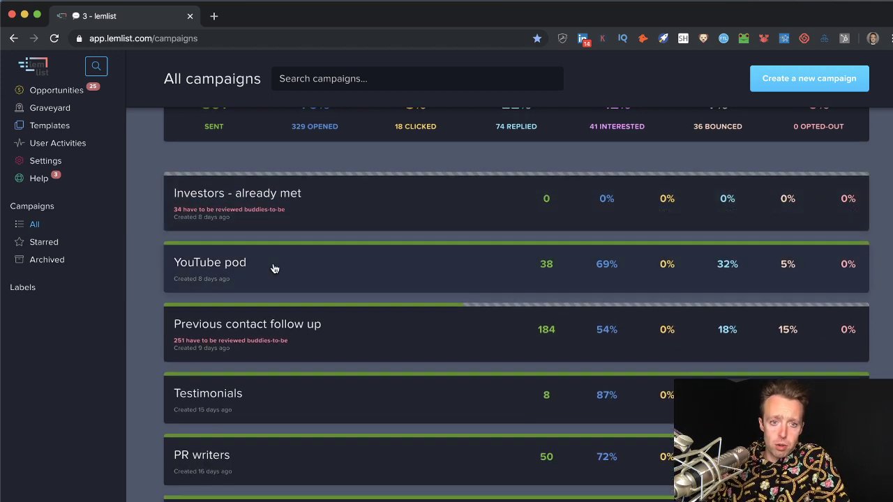
pyautogui.click(317, 328)
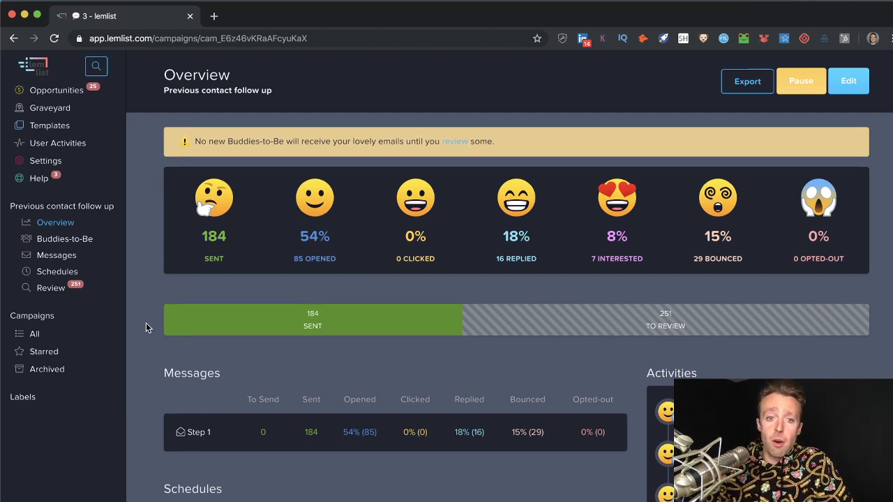
pyautogui.scroll(-3, 146, 323)
pyautogui.scroll(-1, 145, 322)
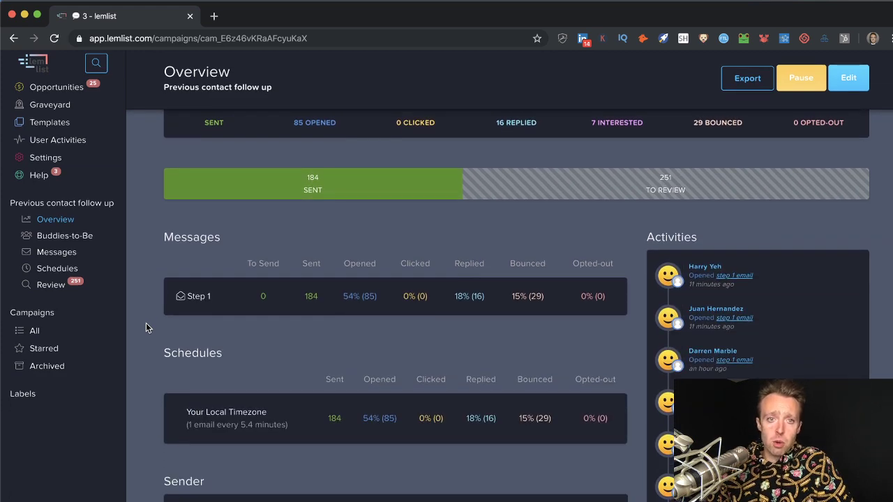
pyautogui.scroll(3, 145, 323)
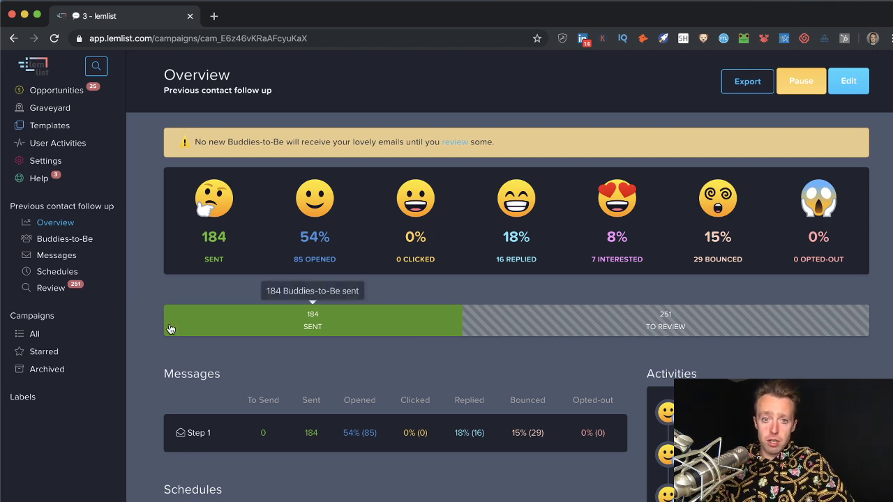
# Step: Open the campaign's contacts awaiting review and preview the personalised Step 1 emails for the first six
pyautogui.click(56, 290)
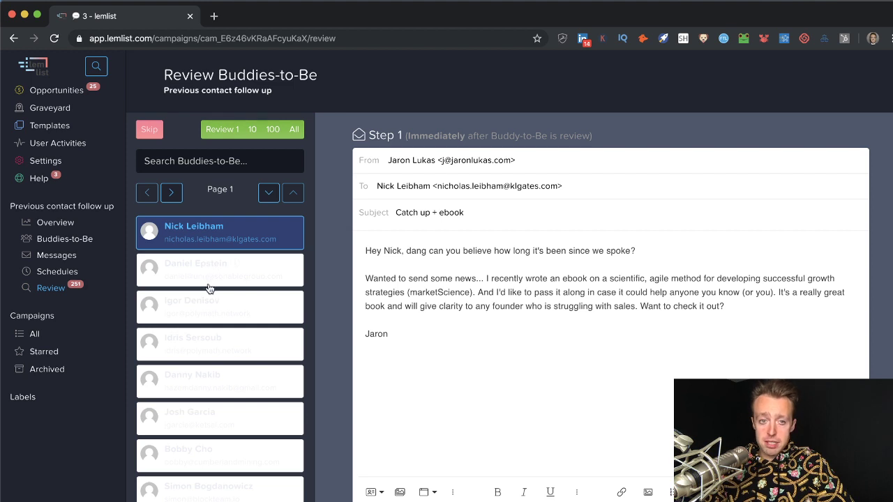
pyautogui.click(200, 276)
pyautogui.click(203, 321)
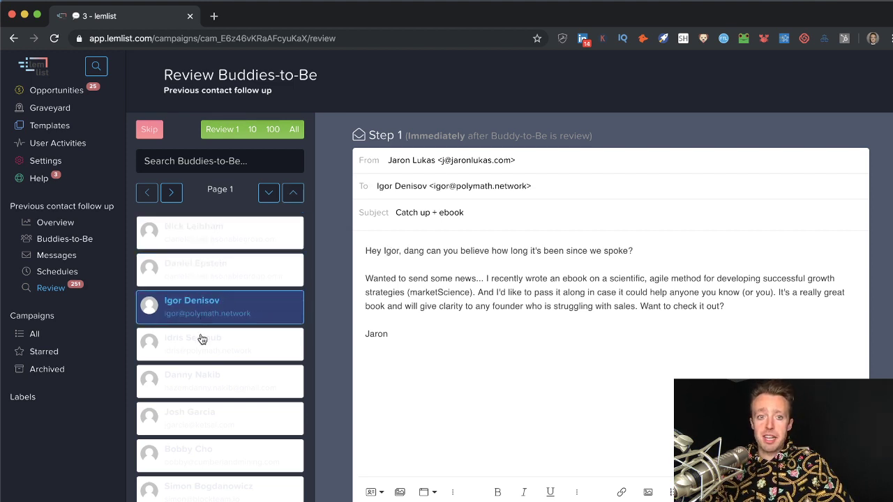
pyautogui.click(202, 343)
pyautogui.click(199, 384)
pyautogui.click(193, 421)
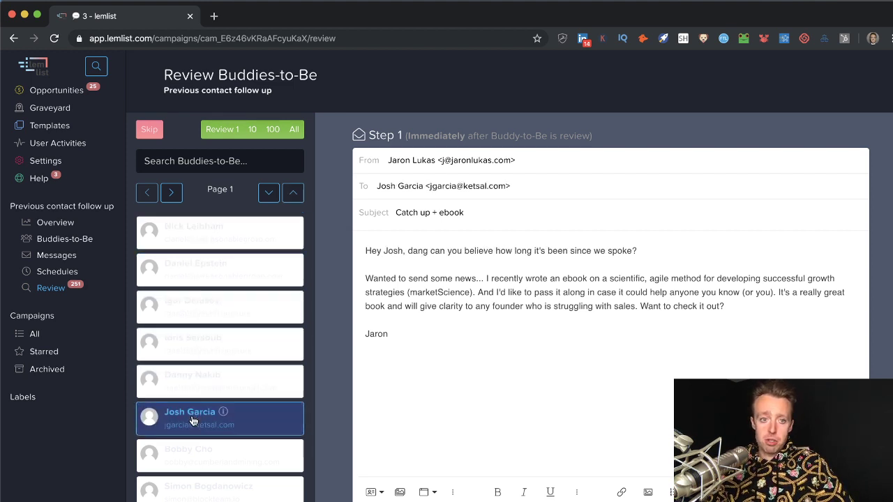
# Step: Read the campaign's Step 1 message template with its firstName variable and return to the campaign overview
pyautogui.click(57, 256)
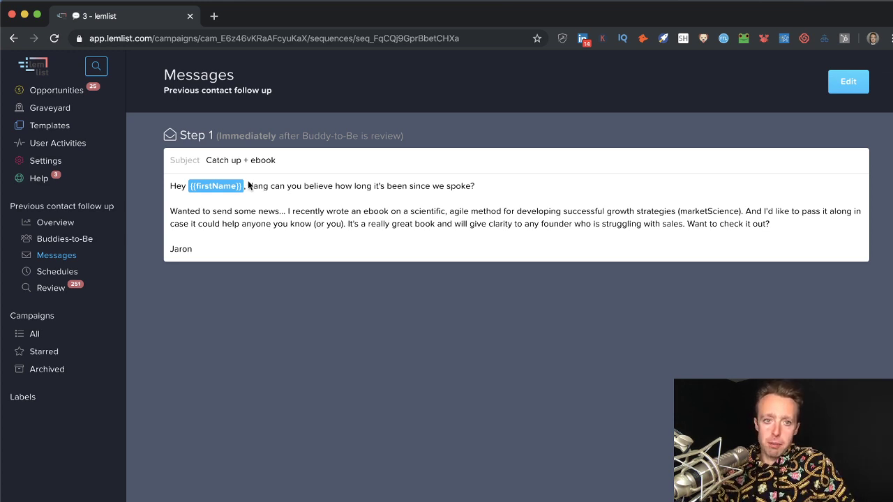
pyautogui.click(50, 289)
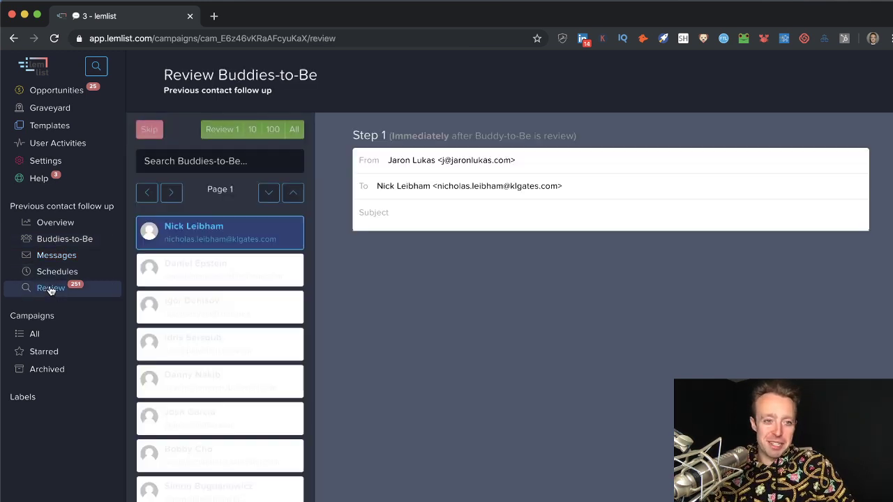
pyautogui.click(43, 224)
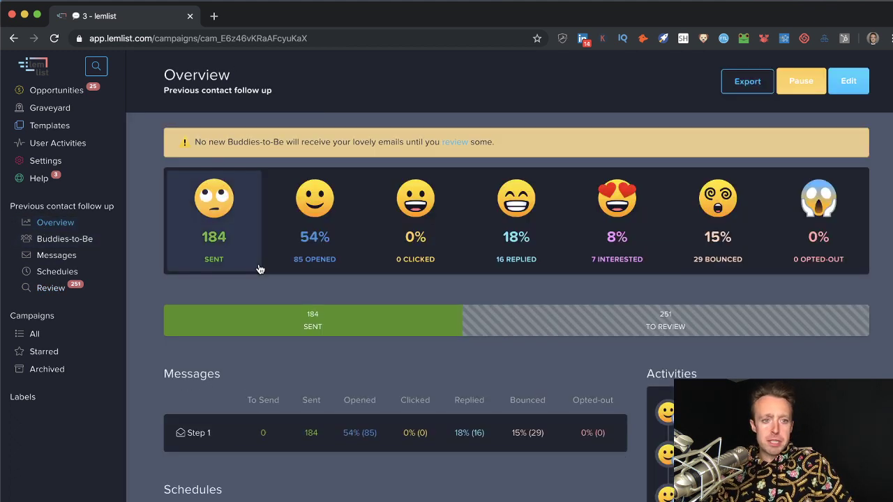
# Step: Reopen the contacts awaiting review and compare the personalised Catch up + ebook emails down to the eighth contact
pyautogui.click(64, 288)
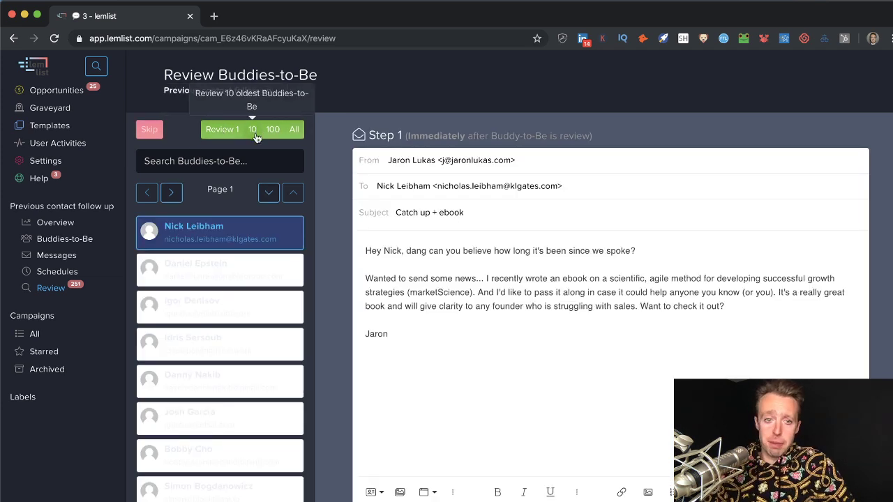
pyautogui.click(194, 275)
pyautogui.click(186, 320)
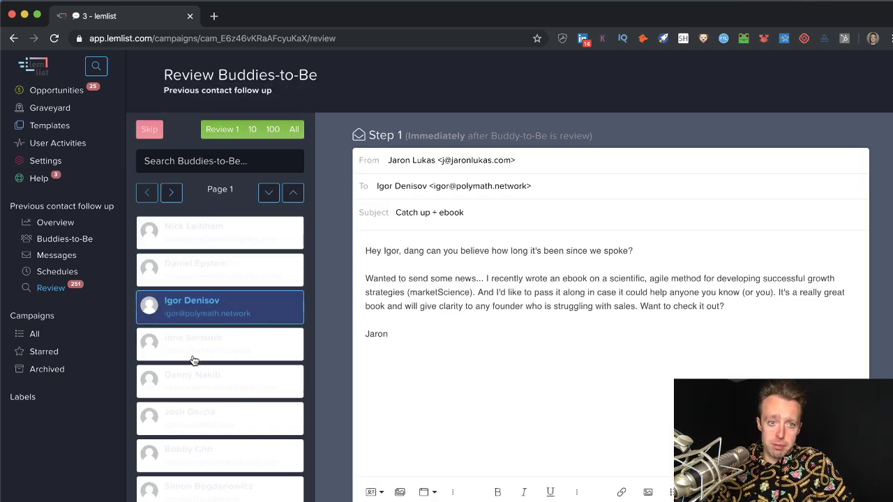
pyautogui.click(193, 359)
pyautogui.click(200, 394)
pyautogui.click(199, 436)
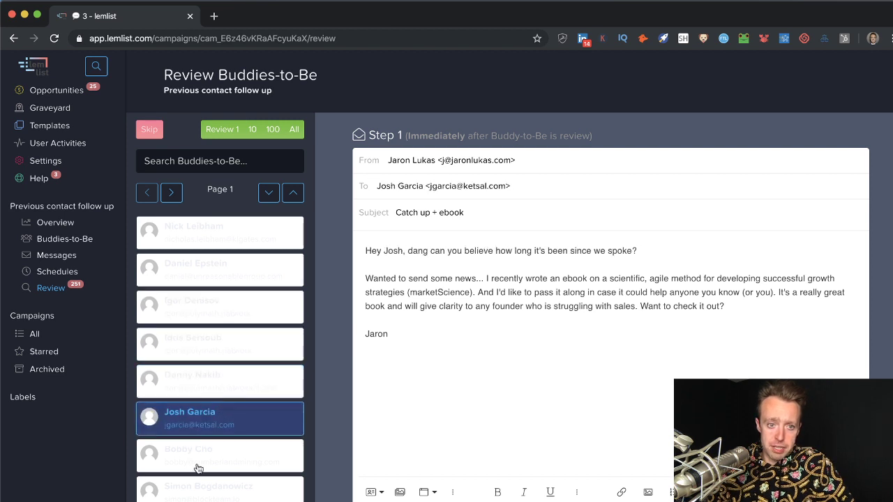
pyautogui.click(199, 468)
pyautogui.click(203, 389)
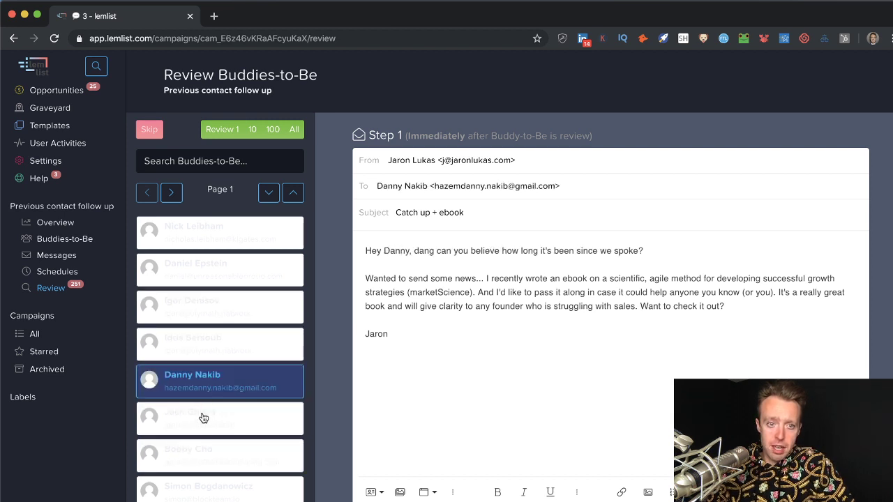
pyautogui.click(199, 465)
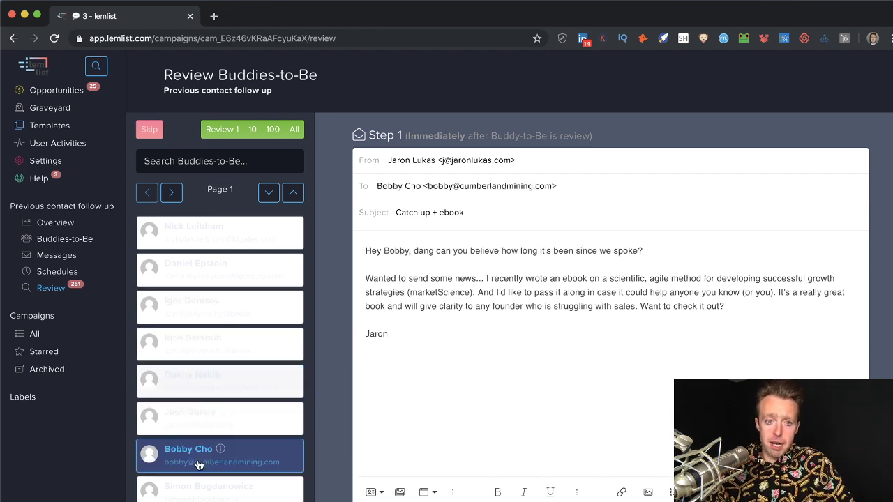
pyautogui.click(207, 496)
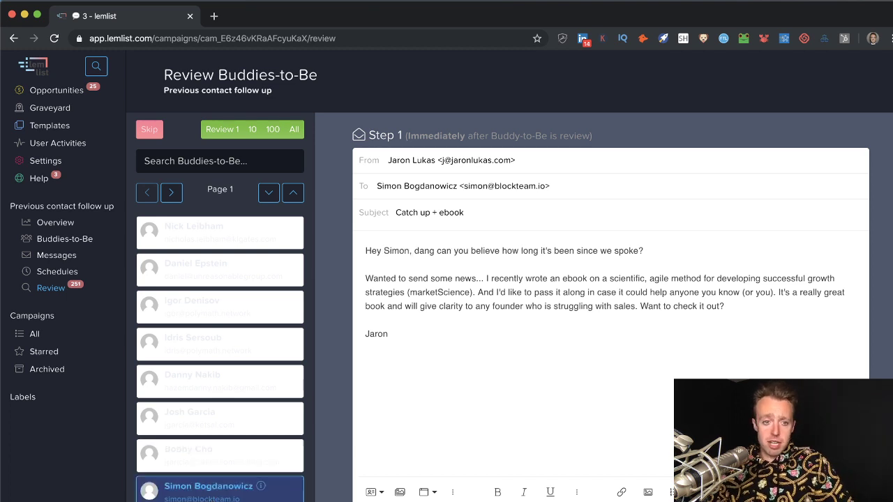
# Step: Recheck the follow-up message template, and view the overview of the Investors - already met campaign before returning to all campaigns
pyautogui.click(55, 257)
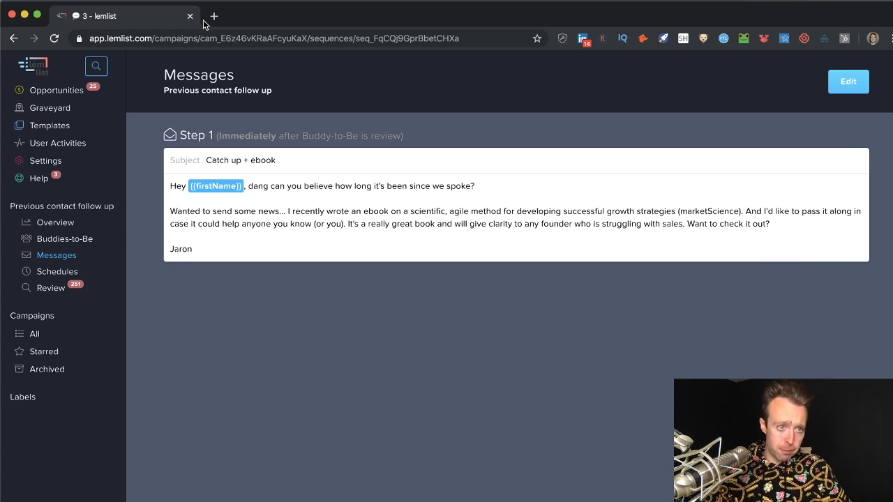
pyautogui.click(36, 336)
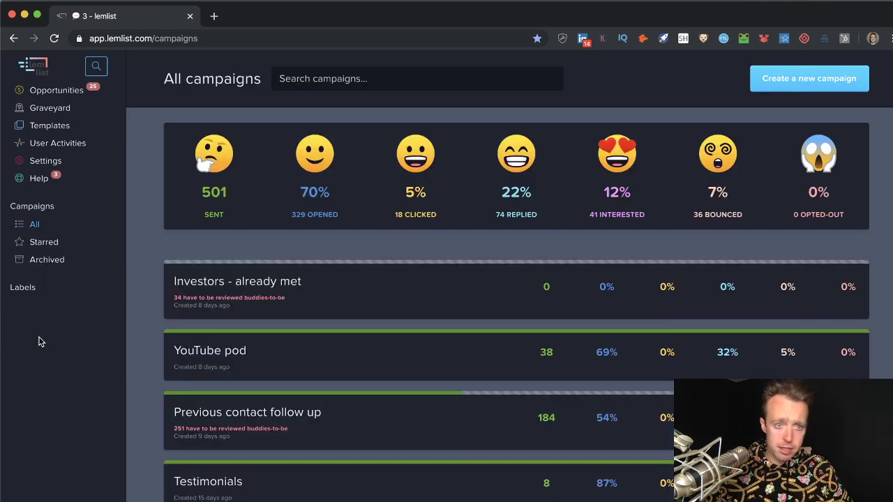
pyautogui.scroll(-1, 218, 304)
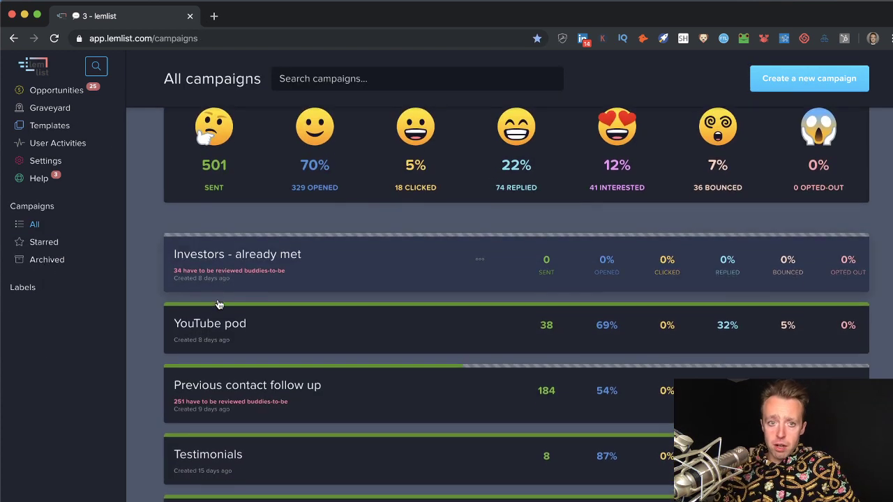
pyautogui.click(292, 270)
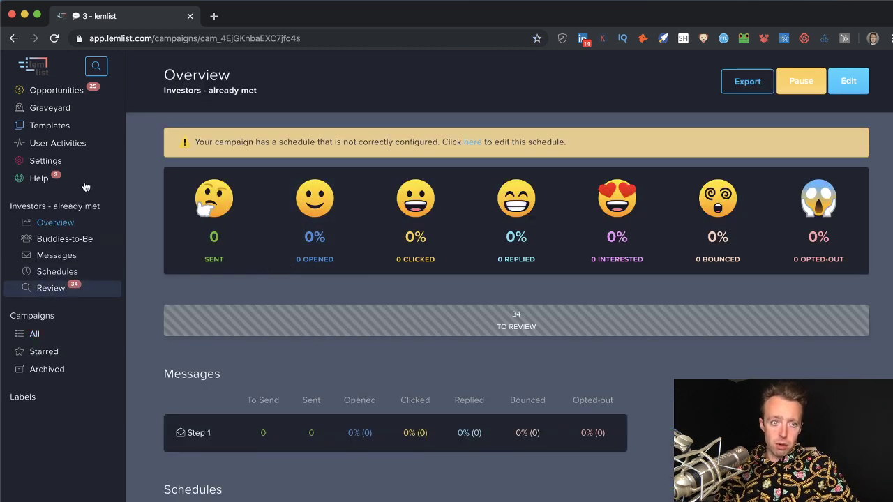
pyautogui.click(36, 335)
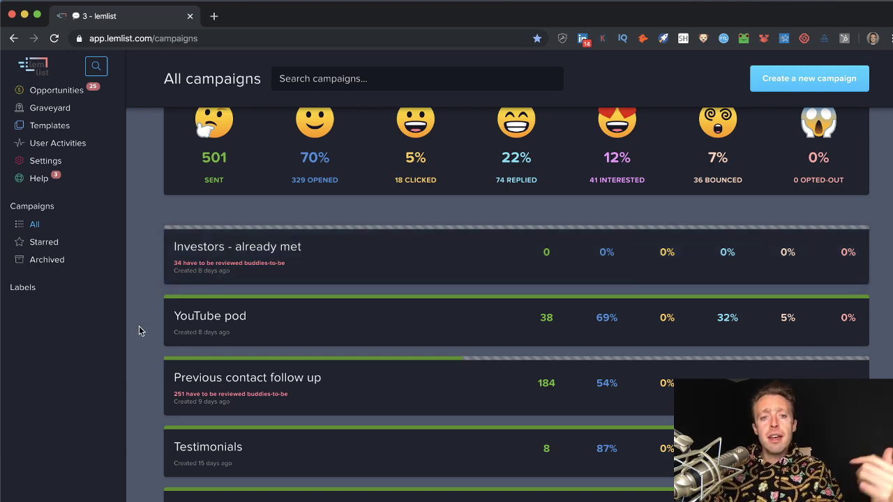
# Step: Find the Investors campaign in the full campaign list and examine its overview statistics and per-step message results
pyautogui.scroll(-2, 139, 326)
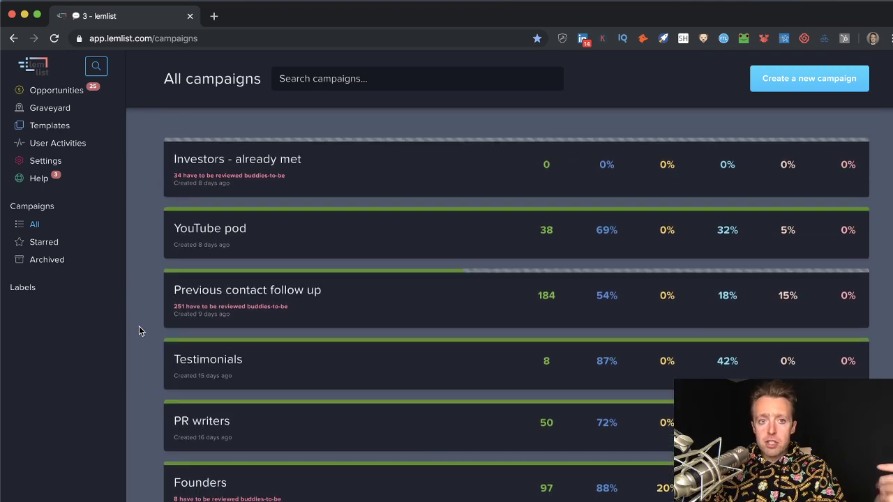
pyautogui.scroll(2, 139, 331)
pyautogui.scroll(-3, 139, 331)
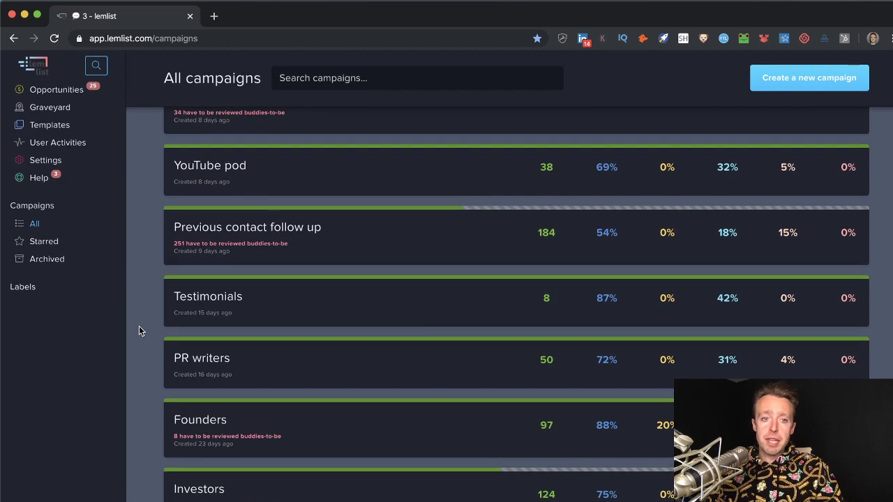
pyautogui.click(231, 497)
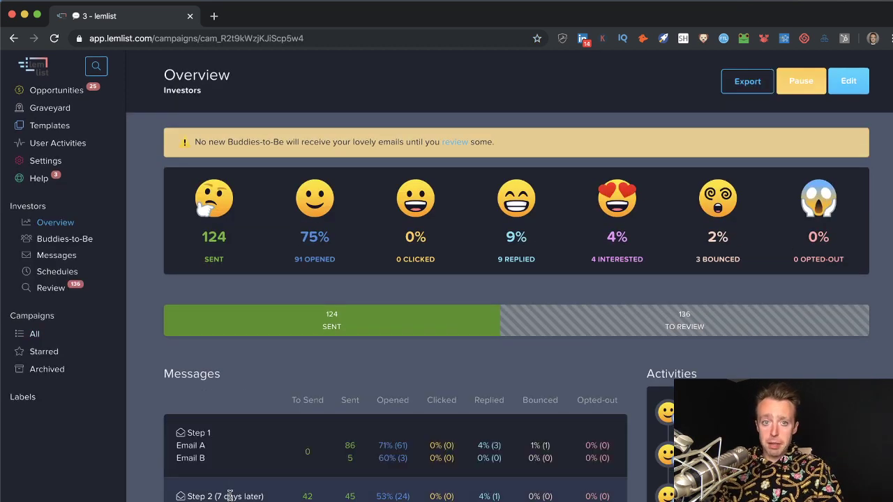
pyautogui.scroll(-1, 149, 413)
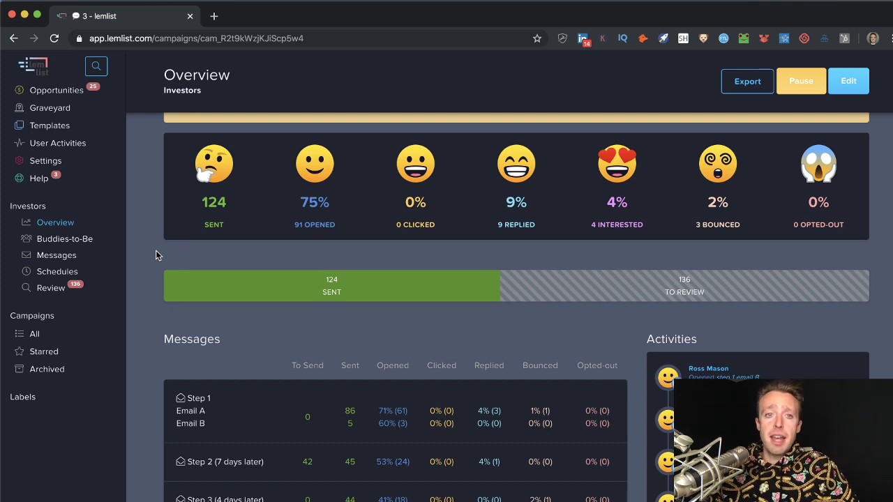
# Step: Preview the Step 1 email for the first Investors contact awaiting review, and read the campaign's multi-step message sequence
pyautogui.click(59, 294)
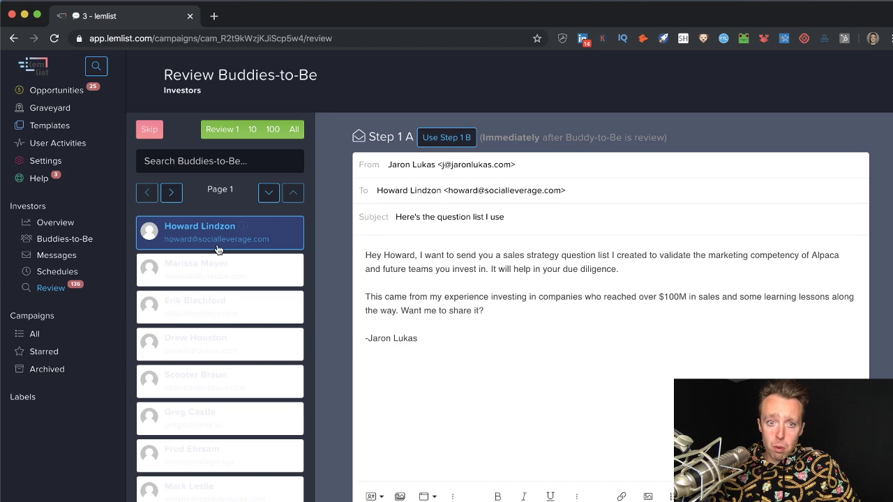
pyautogui.click(50, 257)
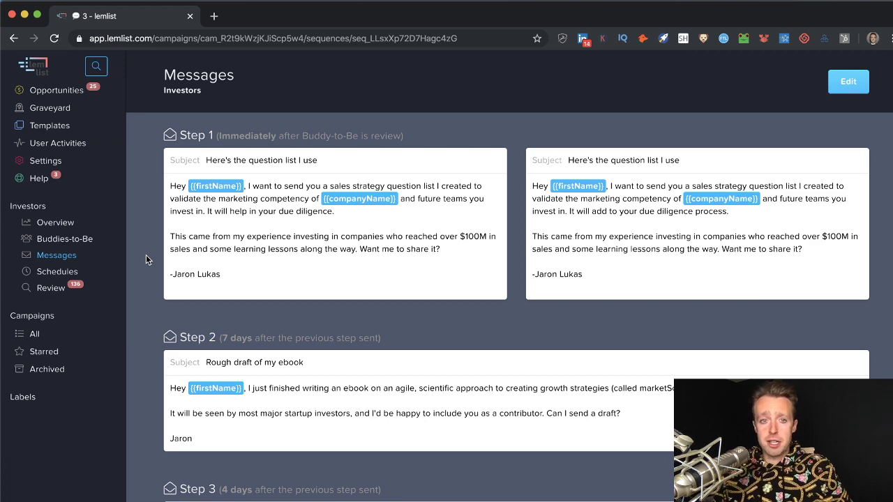
pyautogui.scroll(-2, 150, 256)
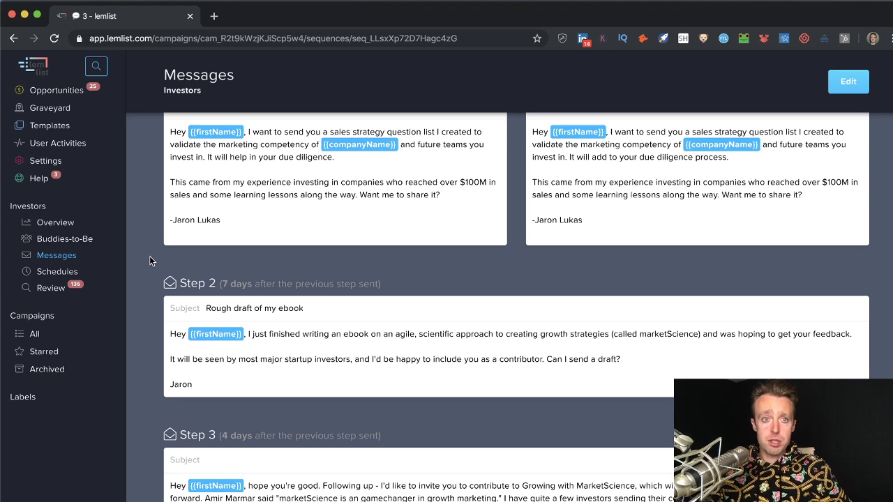
pyautogui.scroll(1, 149, 256)
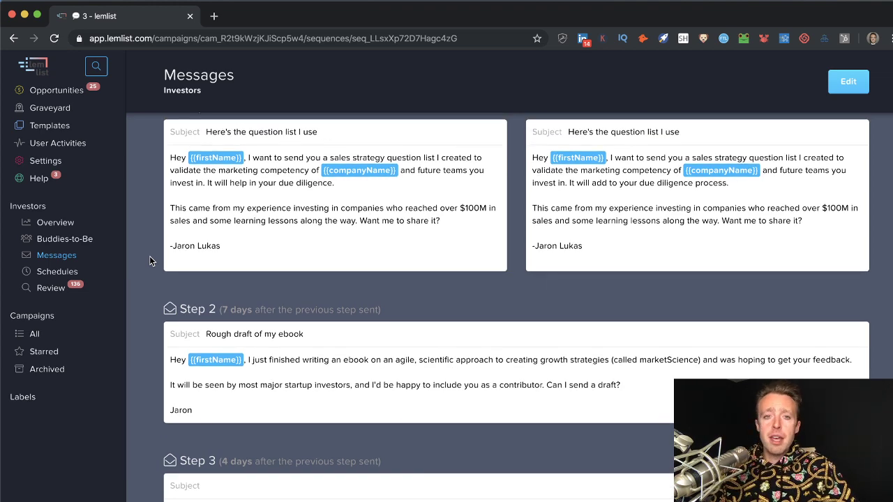
pyautogui.scroll(-2, 149, 258)
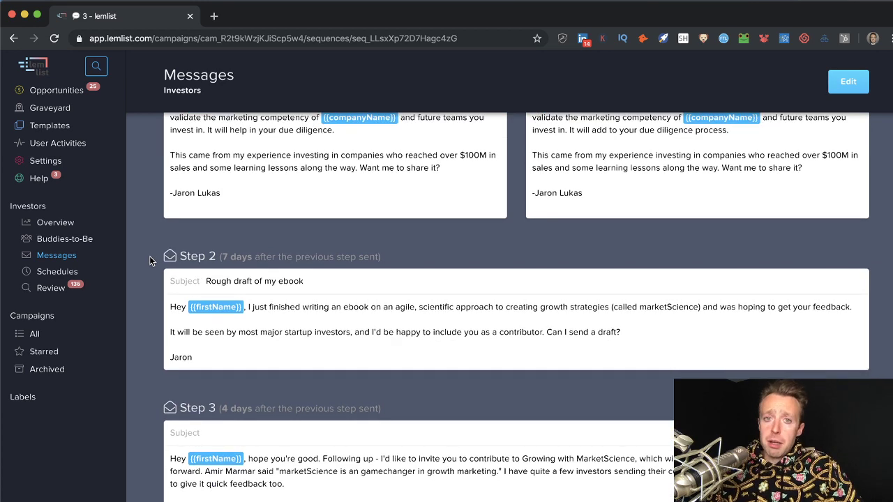
# Step: Read the Step 2 and Step 3 follow-up messages in the Investors campaign's sequence
pyautogui.scroll(-1, 149, 256)
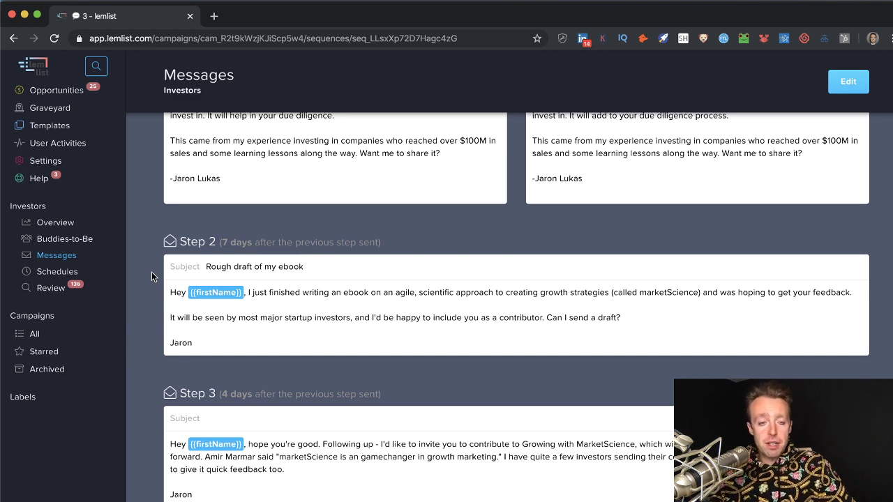
pyautogui.scroll(2, 153, 276)
pyautogui.scroll(-2, 153, 273)
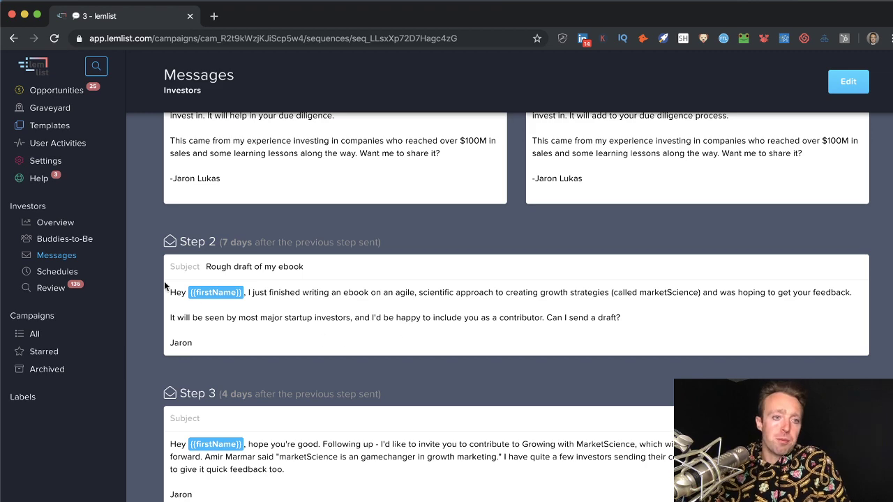
# Step: Find the PR writers campaign in the full campaign list and view its overview statistics
pyautogui.click(34, 336)
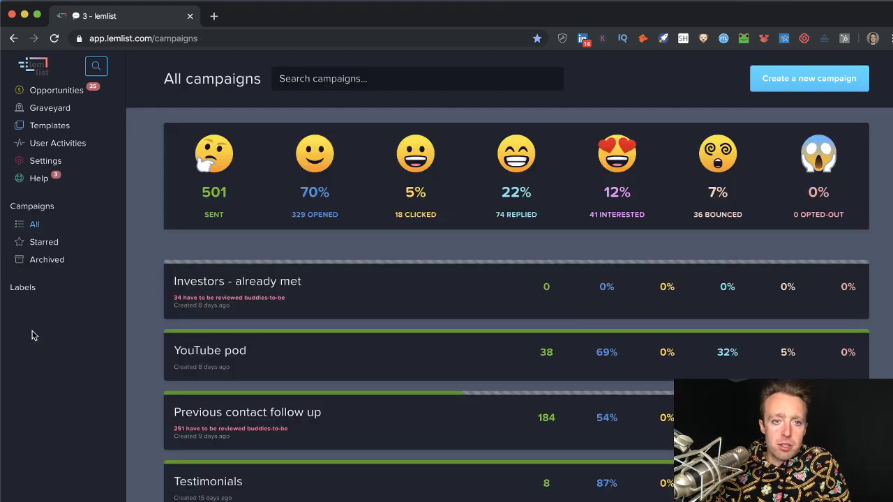
pyautogui.scroll(-3, 152, 322)
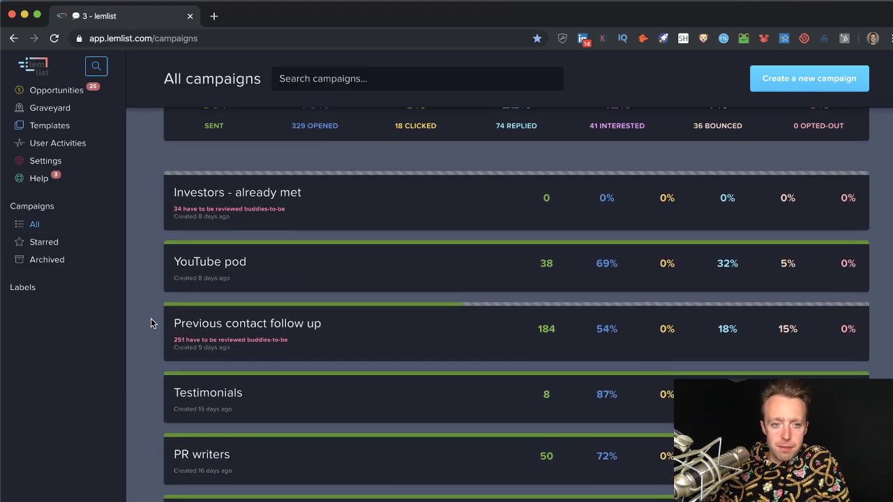
pyautogui.scroll(-2, 152, 323)
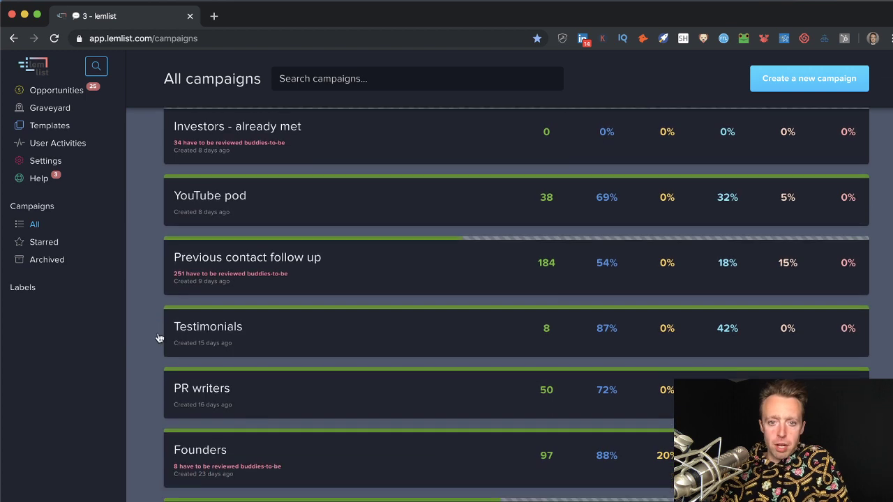
pyautogui.click(245, 397)
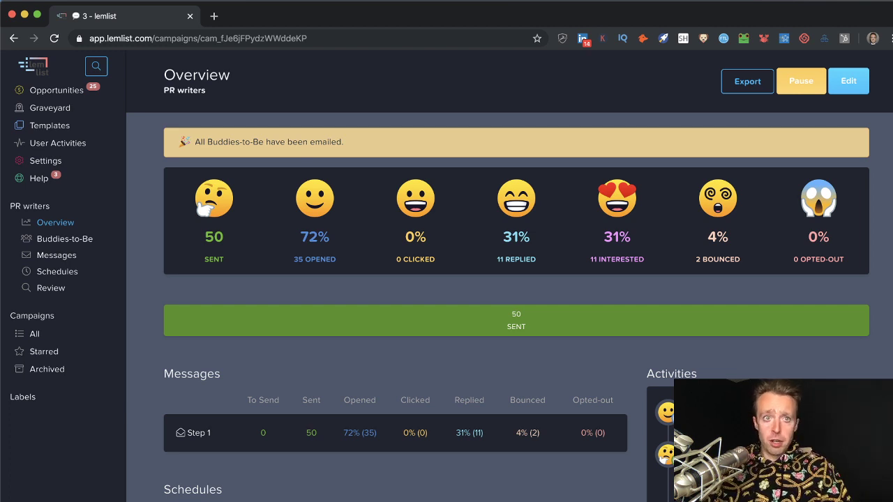
pyautogui.click(213, 16)
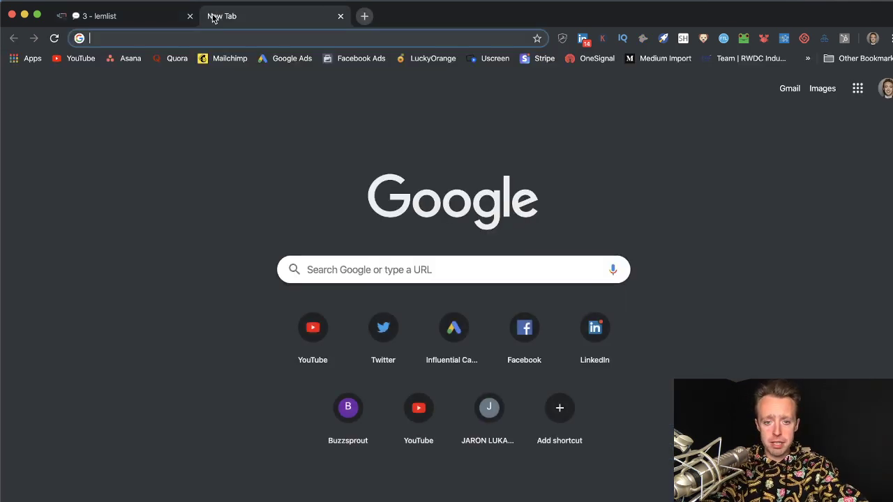
pyautogui.write('pr')
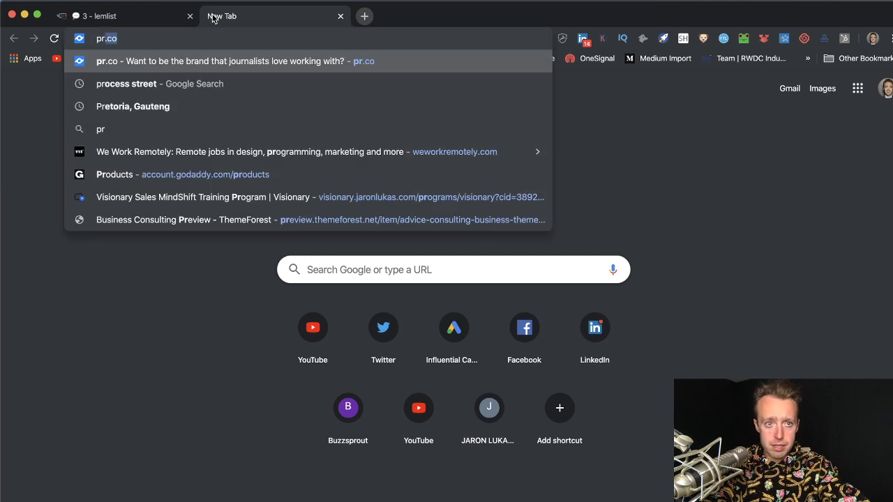
pyautogui.press('BackSpace')
pyautogui.write('doc')
pyautogui.press('BackSpace')
pyautogui.press('BackSpace')
pyautogui.press('BackSpace')
pyautogui.press('BackSpace')
pyautogui.write('docs')
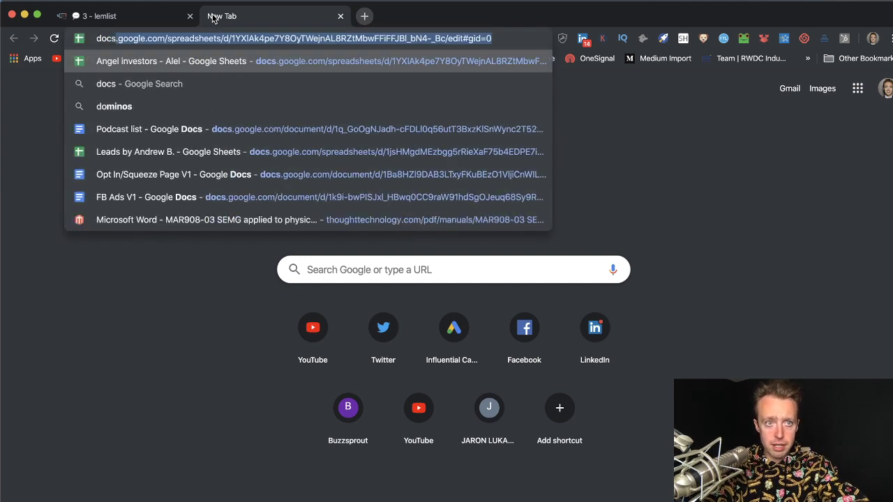
pyautogui.press('Down')
pyautogui.press('Down')
pyautogui.press('Down')
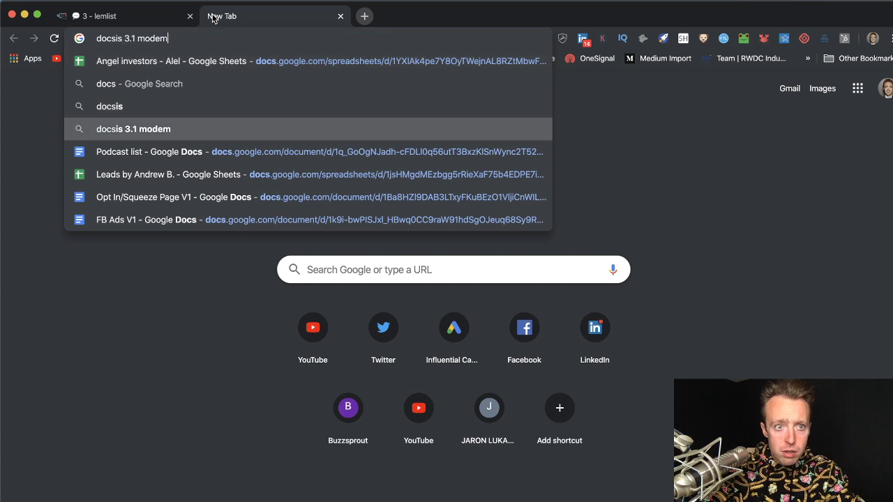
pyautogui.press('Down')
pyautogui.press('Down')
pyautogui.press('Up')
pyautogui.press('Up')
pyautogui.press('Up')
pyautogui.press('Up')
pyautogui.press('Up')
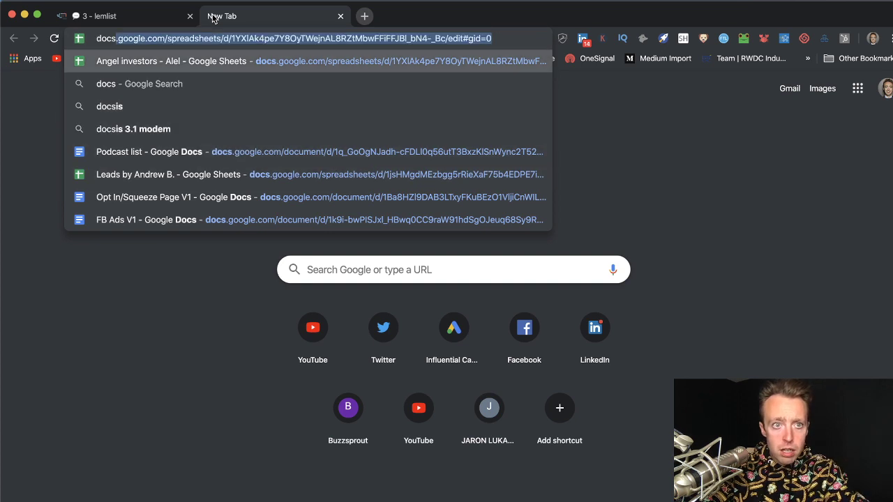
pyautogui.press('Escape')
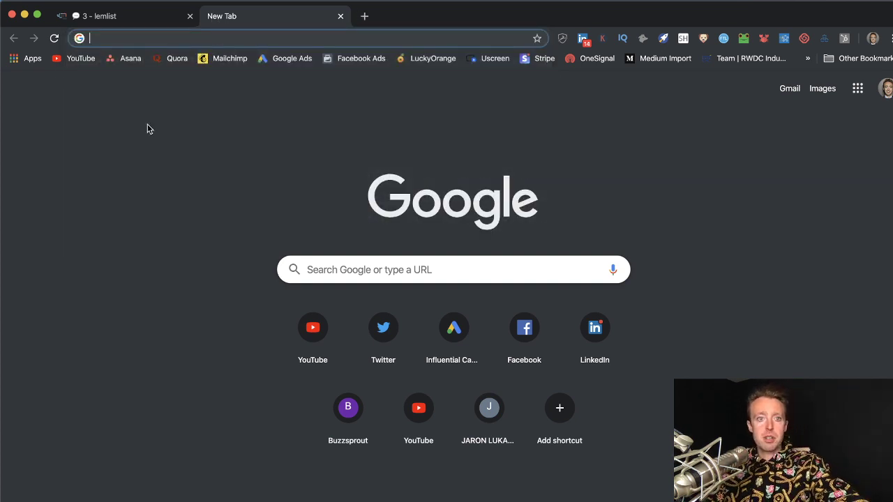
pyautogui.click(148, 144)
pyautogui.press('super+w')
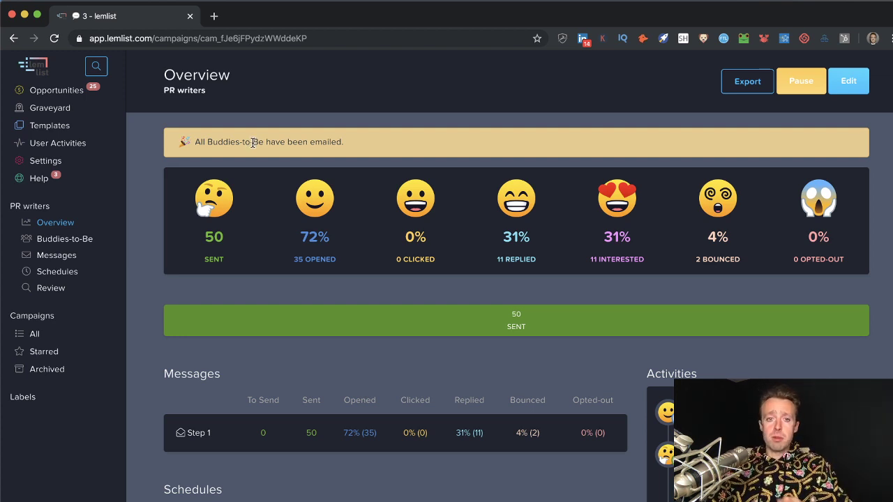
# Step: Compare the PR writers campaign's Great article message template with its overview results, and check its contacts awaiting review
pyautogui.click(53, 258)
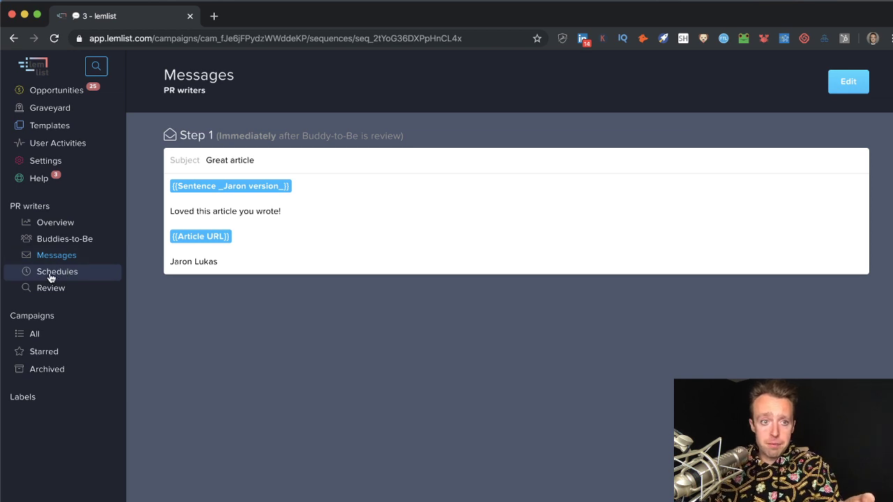
pyautogui.click(57, 225)
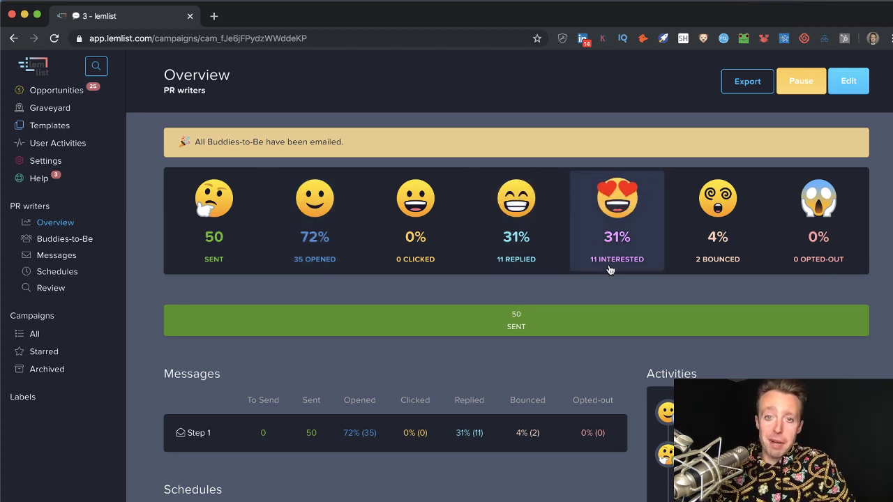
pyautogui.click(47, 258)
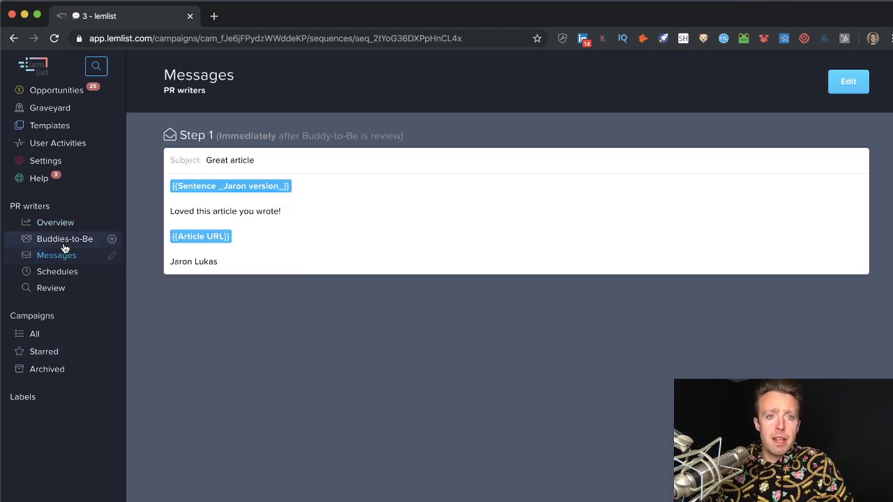
pyautogui.click(50, 290)
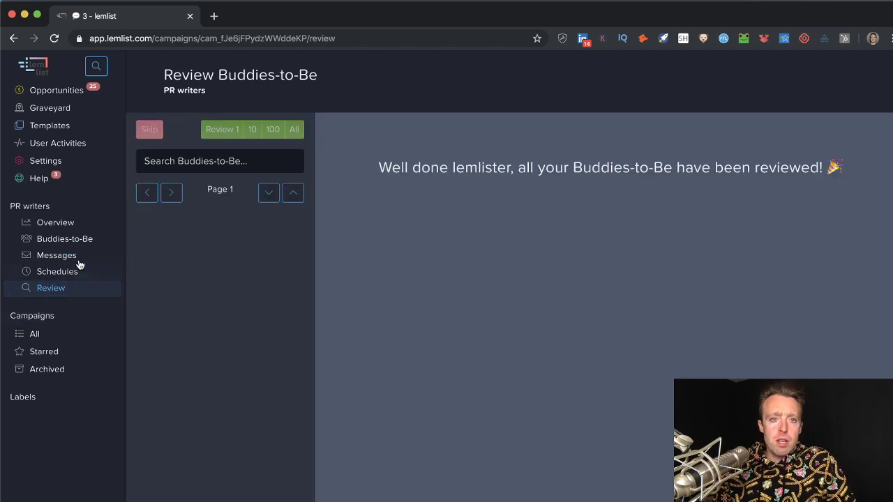
pyautogui.click(56, 222)
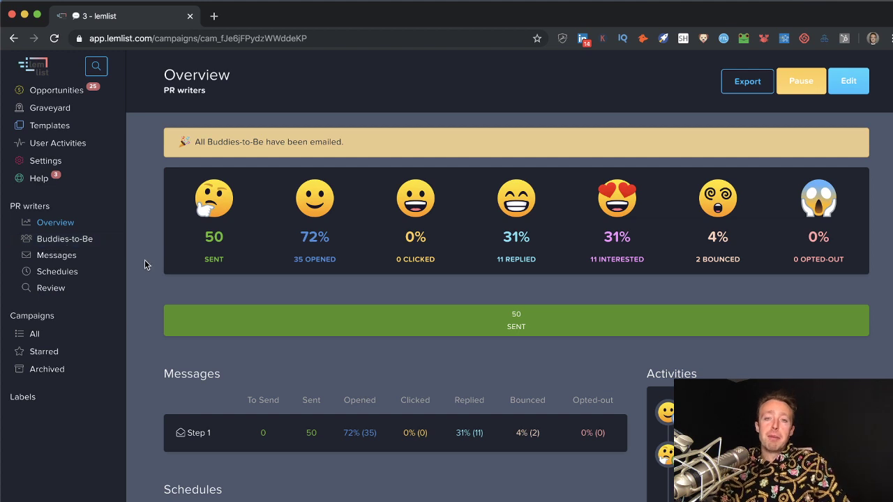
pyautogui.click(60, 254)
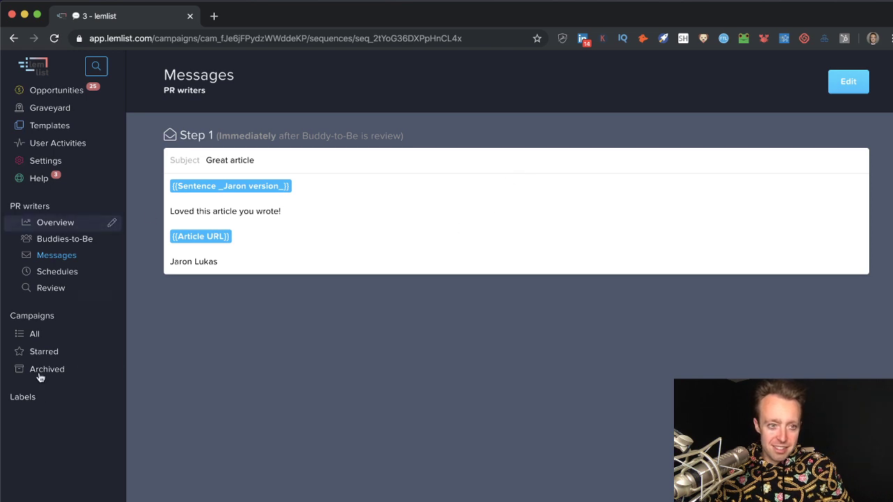
# Step: Find the YouTube pod campaign among all campaigns and examine its overview statistics and message results
pyautogui.click(38, 335)
pyautogui.scroll(-5, 180, 313)
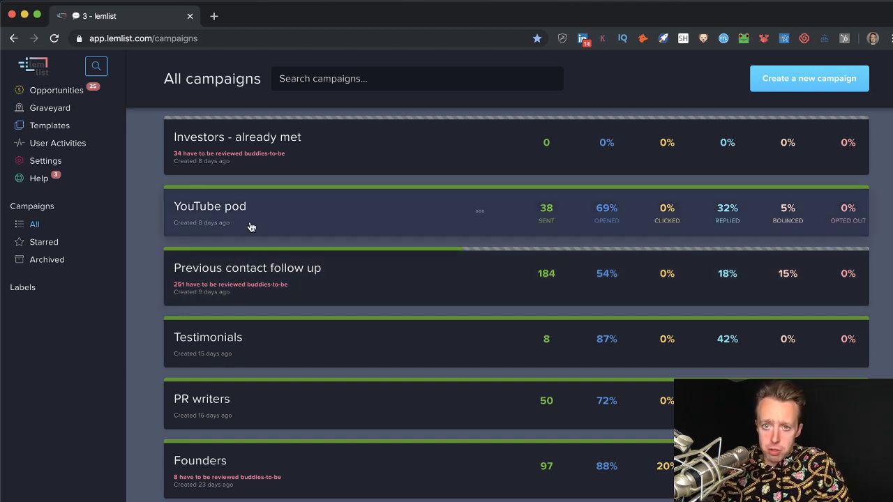
pyautogui.click(249, 225)
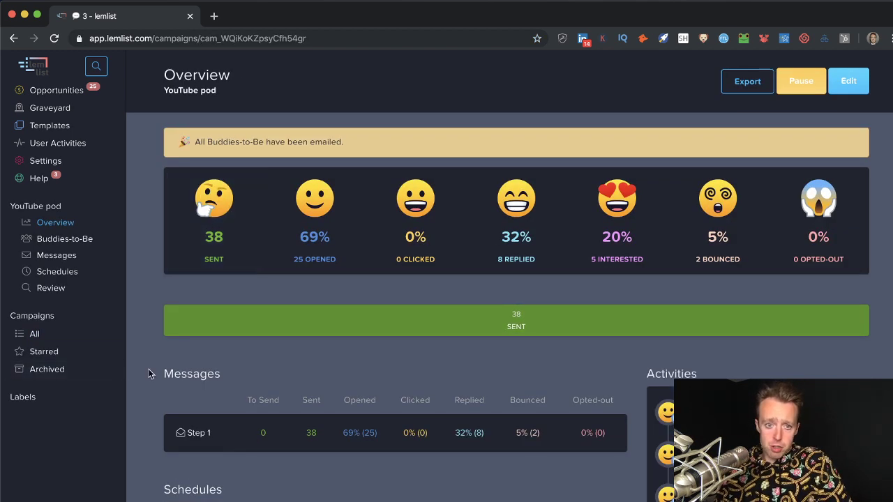
pyautogui.scroll(-3, 148, 369)
pyautogui.scroll(3, 148, 373)
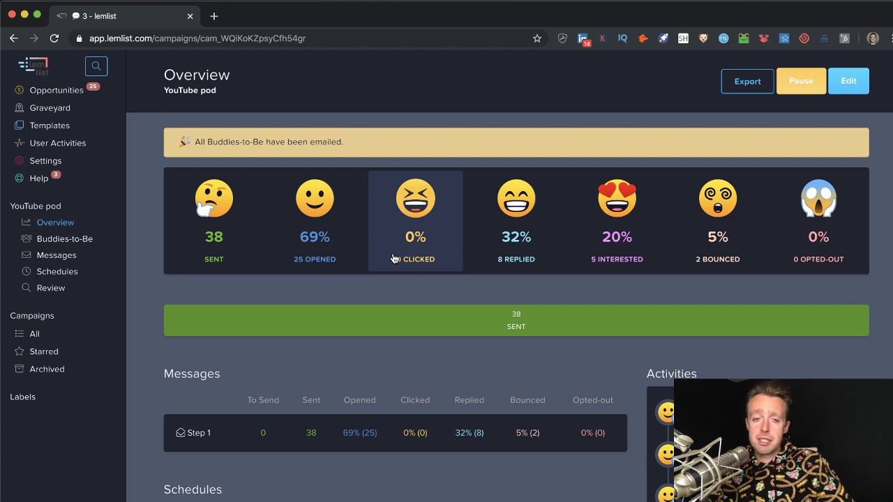
# Step: Return to the full campaign list and view the overview statistics of the Founders campaign
pyautogui.click(61, 333)
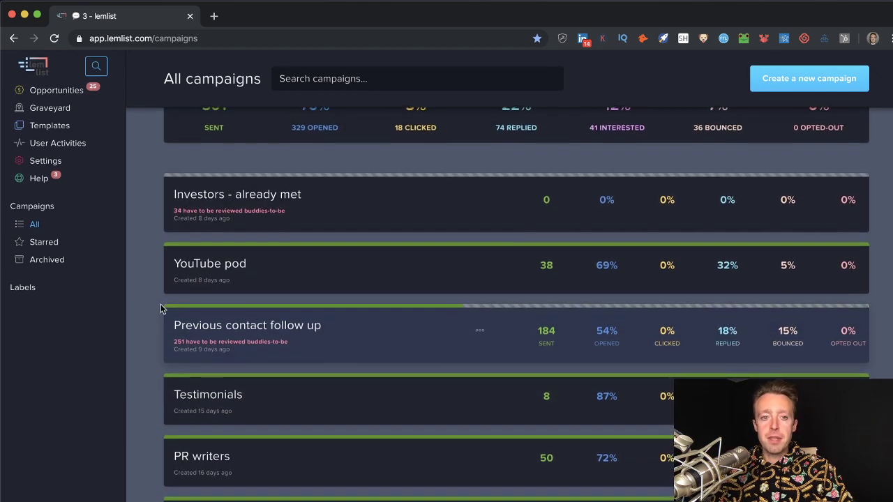
pyautogui.scroll(-3, 244, 412)
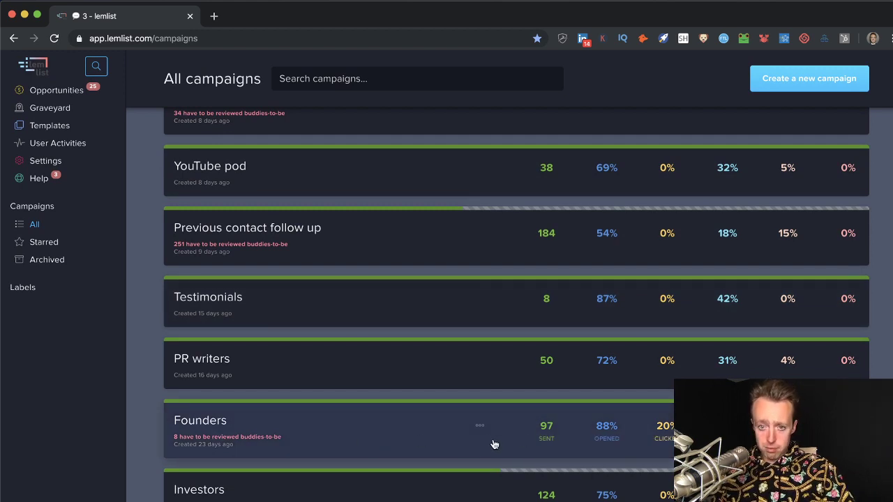
pyautogui.click(440, 436)
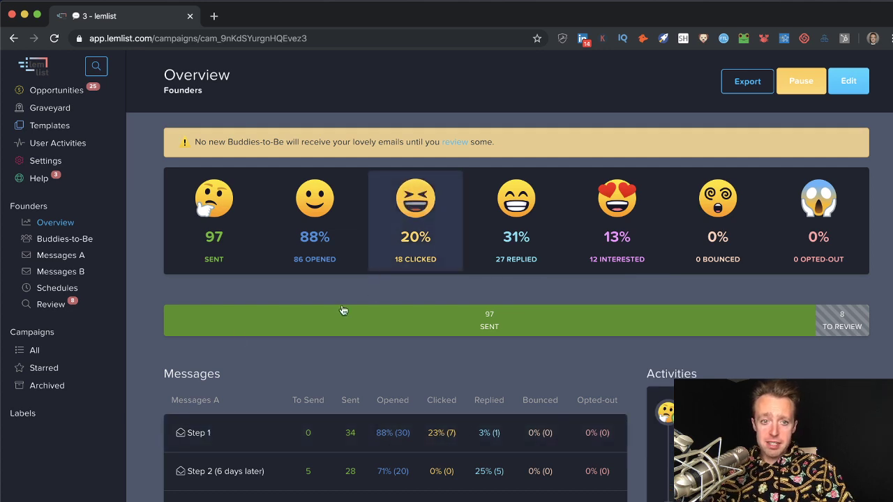